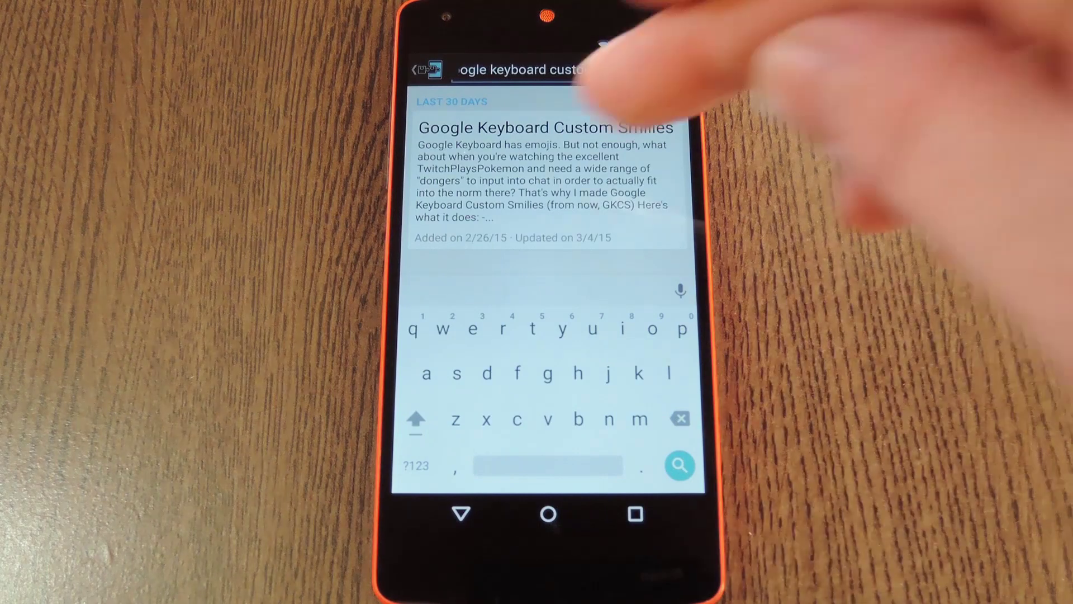
# Install Google Keyboard Custom Smilies version 1.1.1 and check its not-yet-activated notification
pyautogui.click(587, 168)
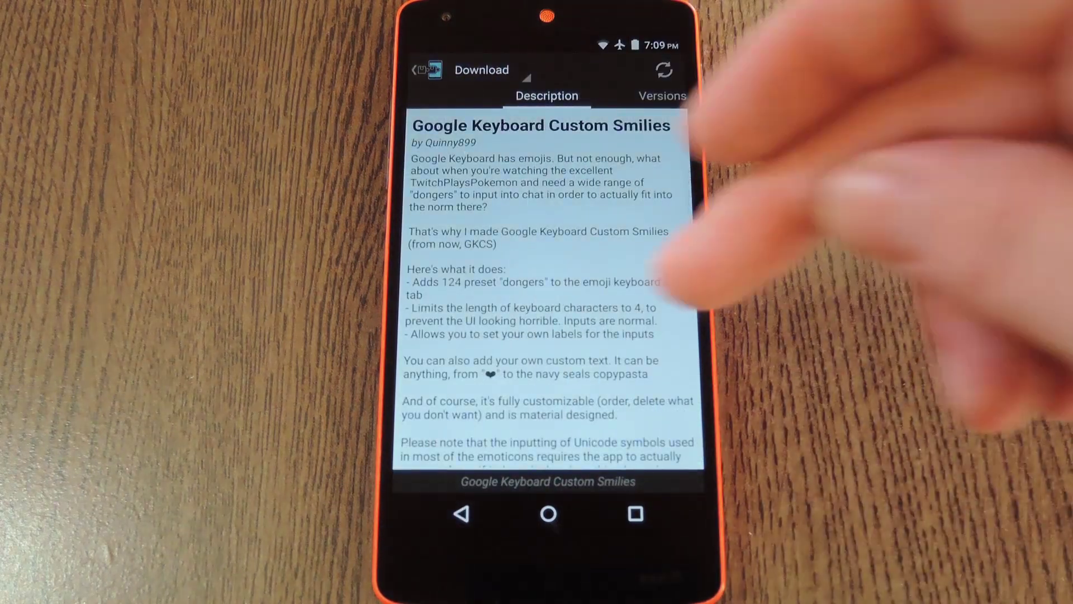
pyautogui.moveTo(654, 252); pyautogui.dragTo(419, 252)
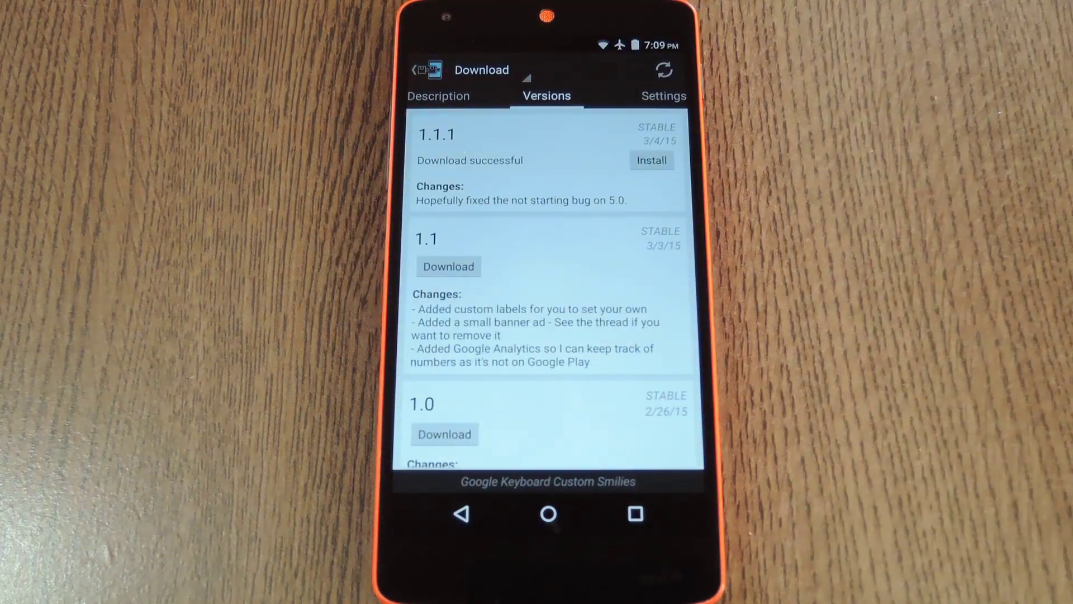
pyautogui.click(652, 160)
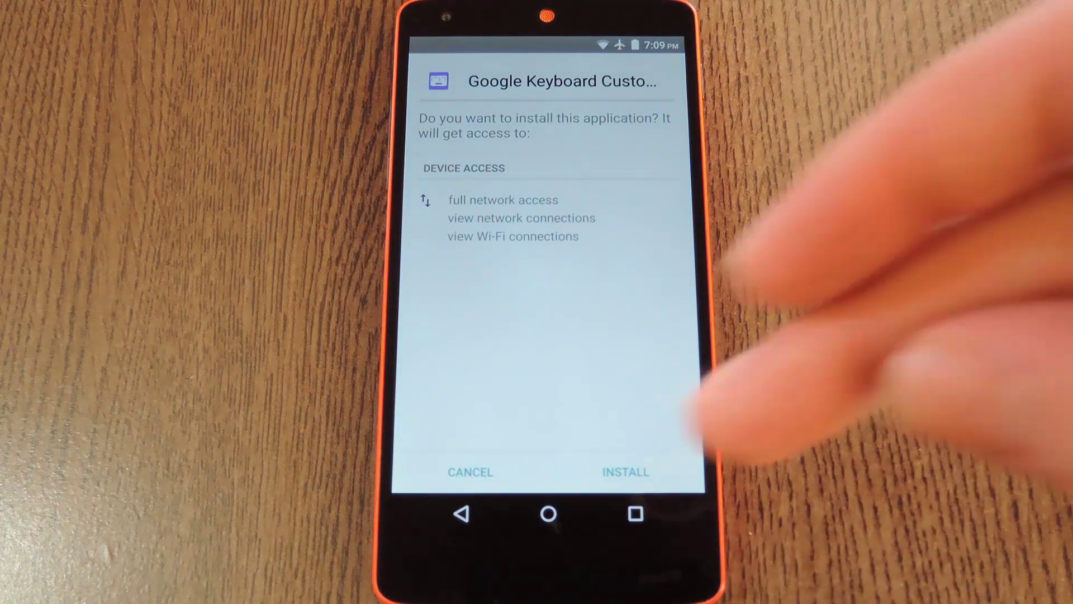
pyautogui.click(626, 472)
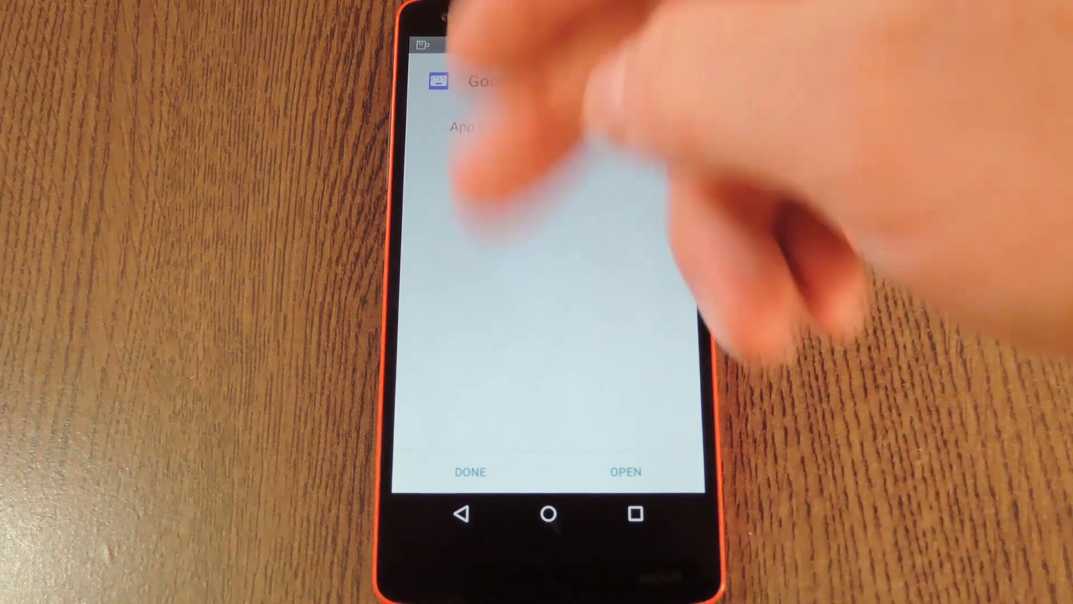
pyautogui.moveTo(545, 46); pyautogui.dragTo(545, 294)
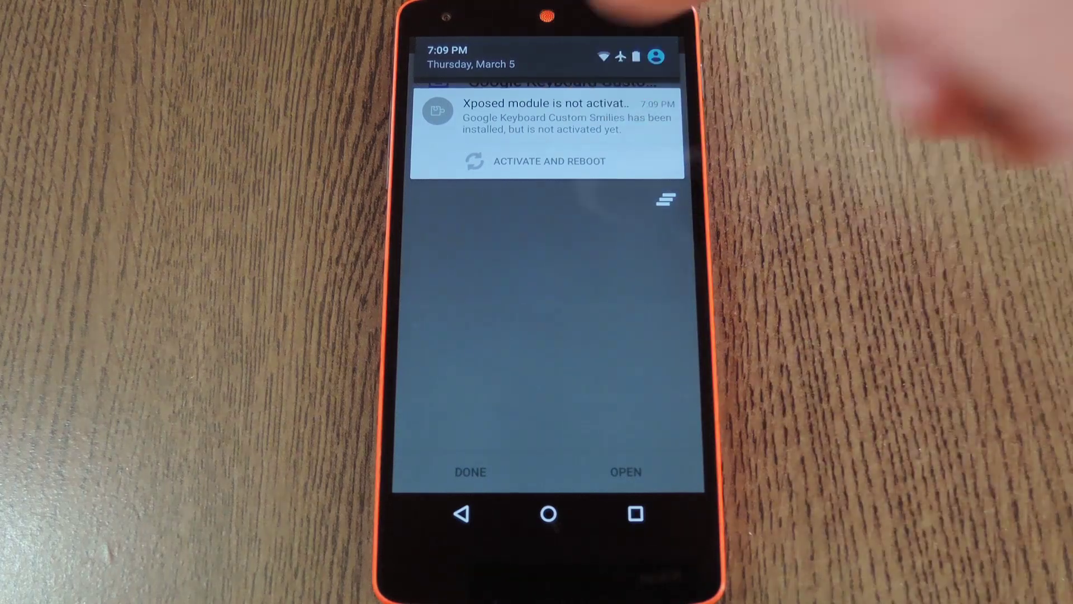
# Enable the GKCS module from the notification, then soft reboot from the Framework section
pyautogui.click(545, 117)
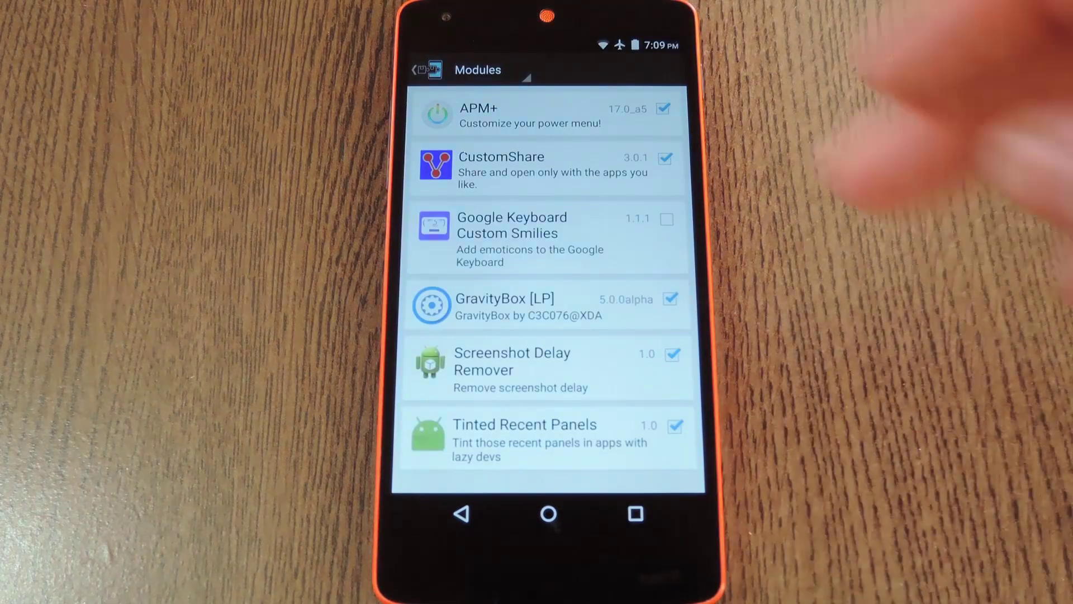
pyautogui.click(667, 219)
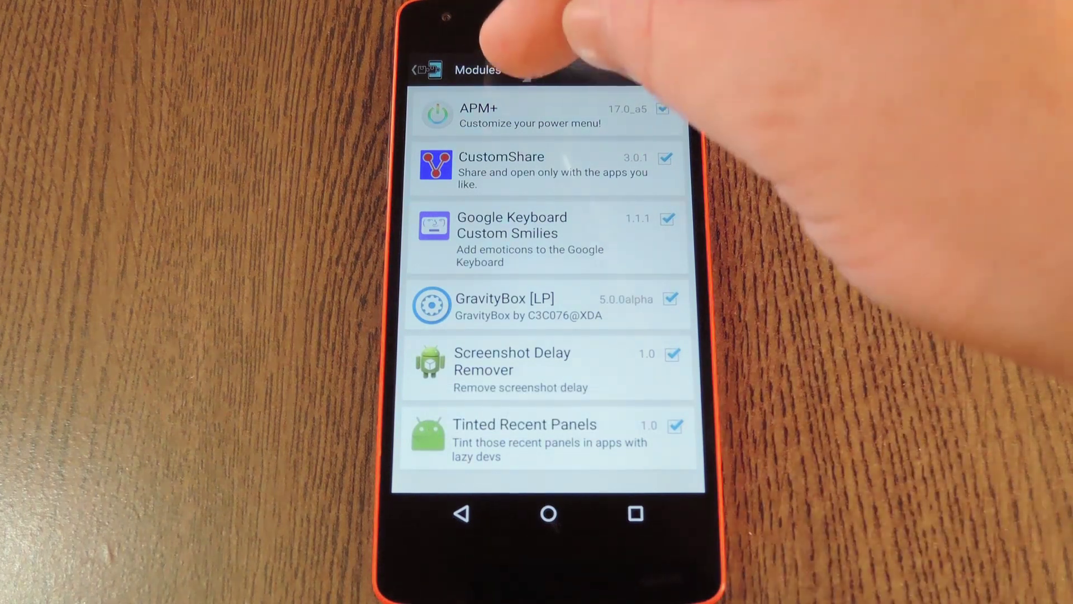
pyautogui.click(482, 70)
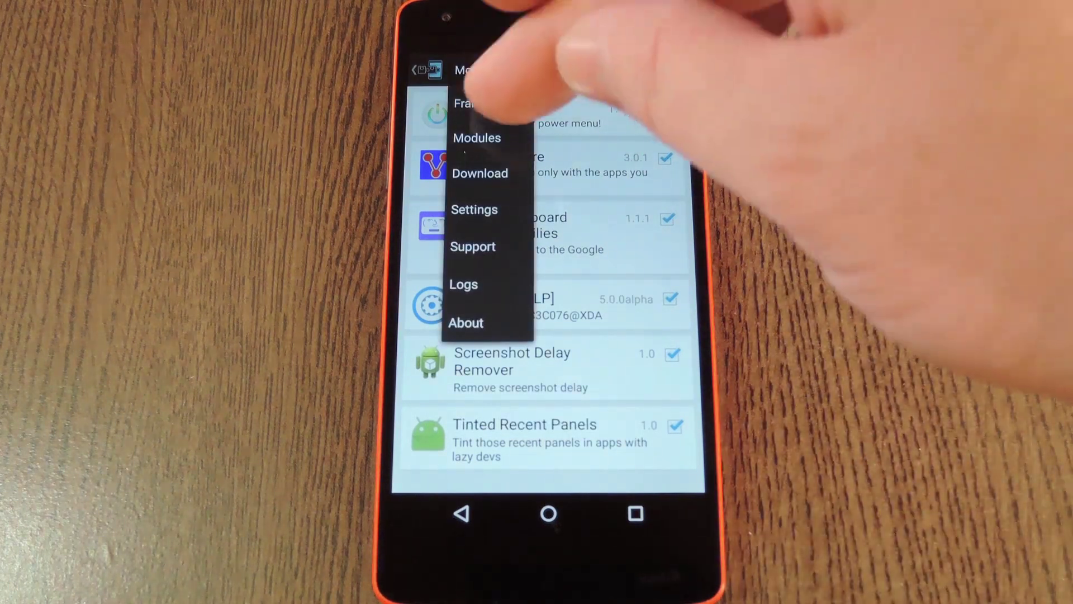
pyautogui.click(485, 104)
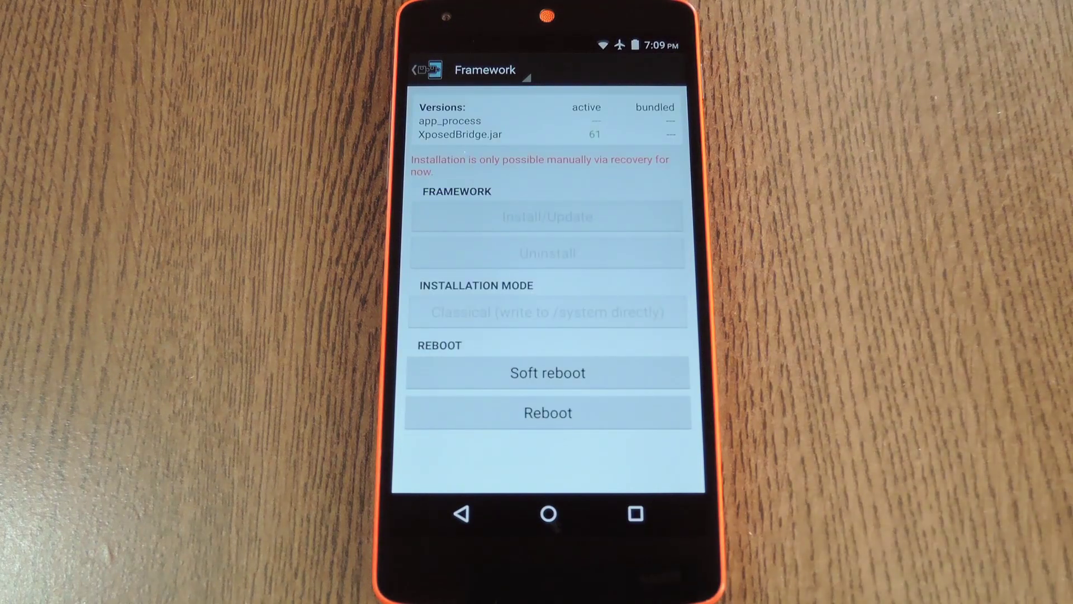
pyautogui.click(548, 373)
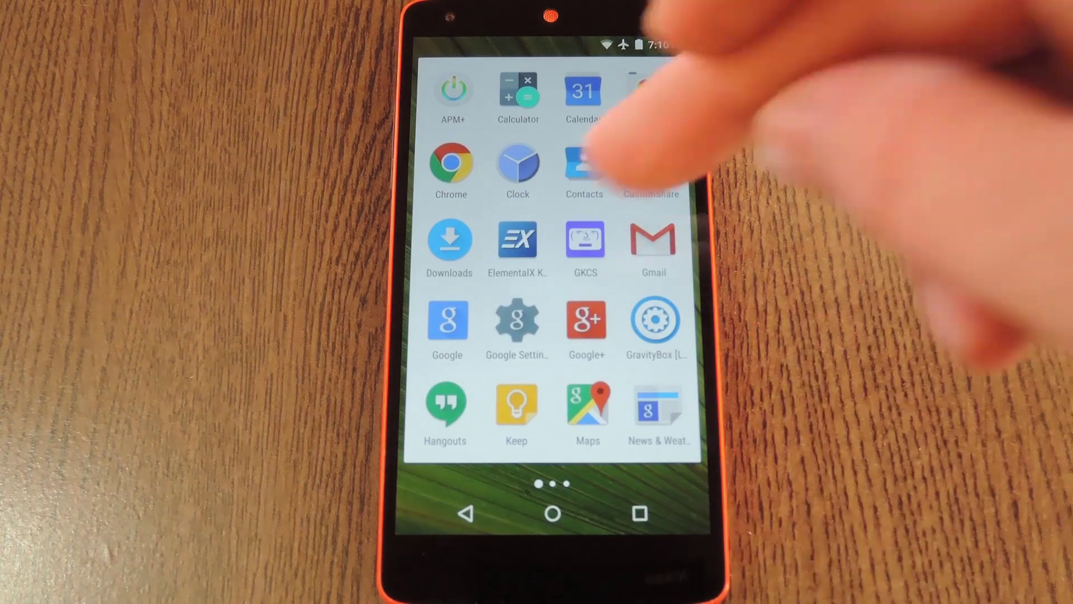
# Launch GKCS with superuser access, move the fourth emoticon to the top, and go home
pyautogui.click(585, 238)
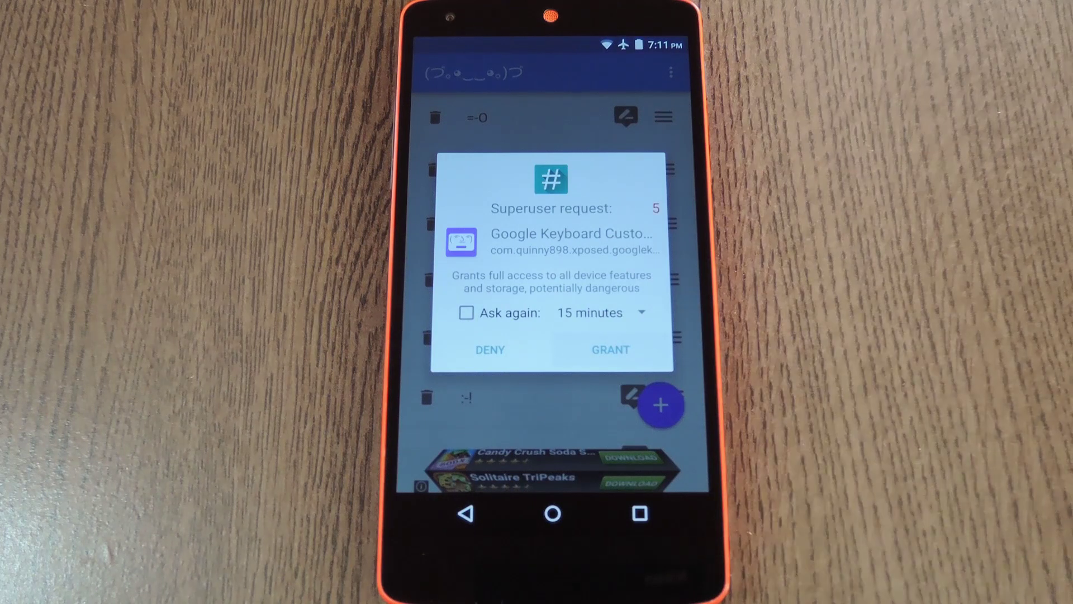
pyautogui.click(611, 349)
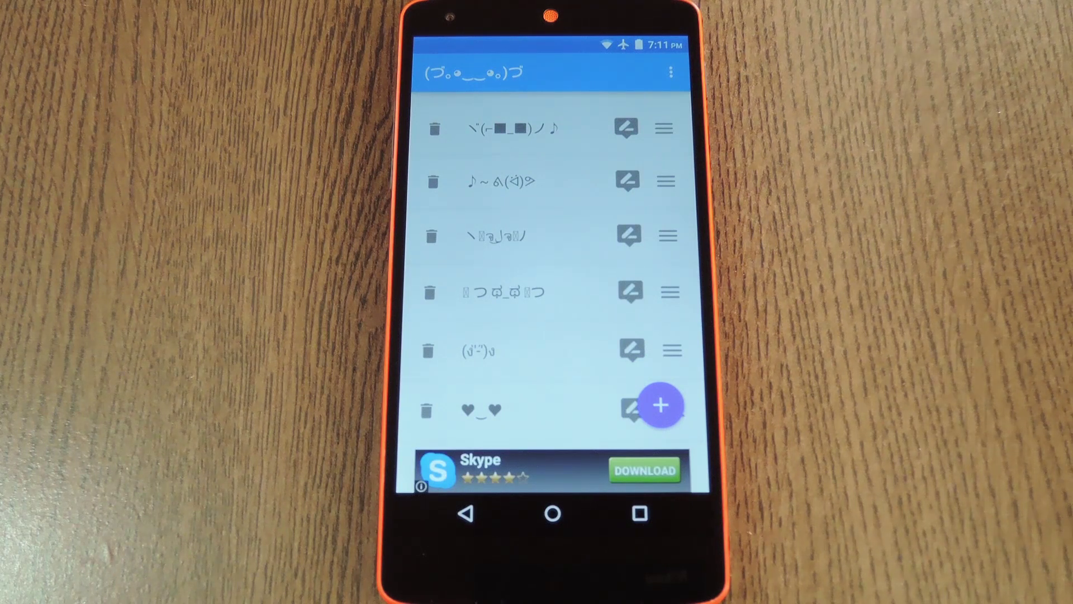
pyautogui.click(631, 293)
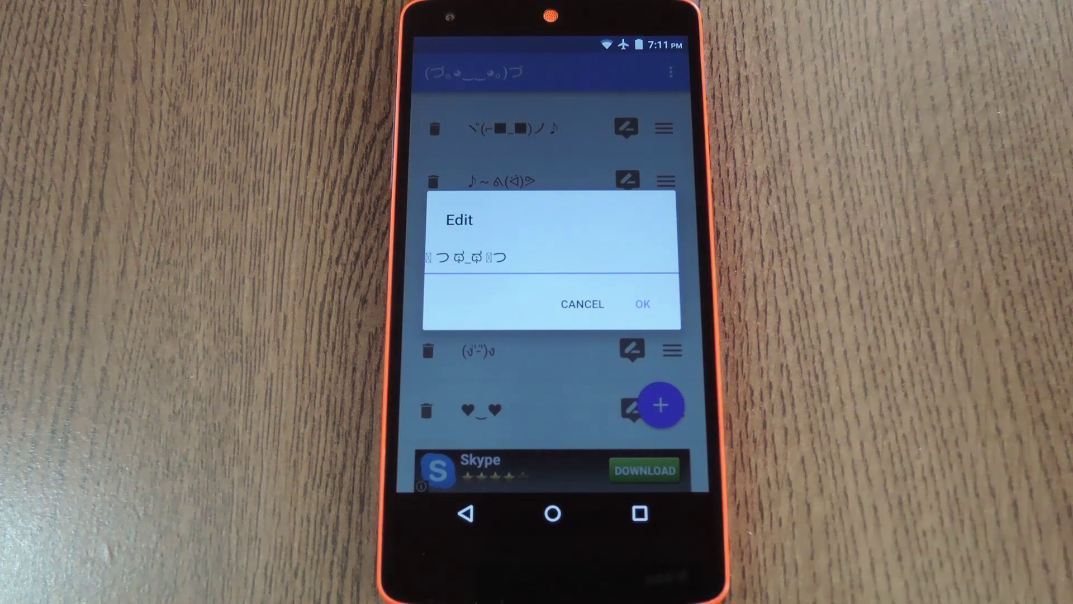
pyautogui.click(643, 304)
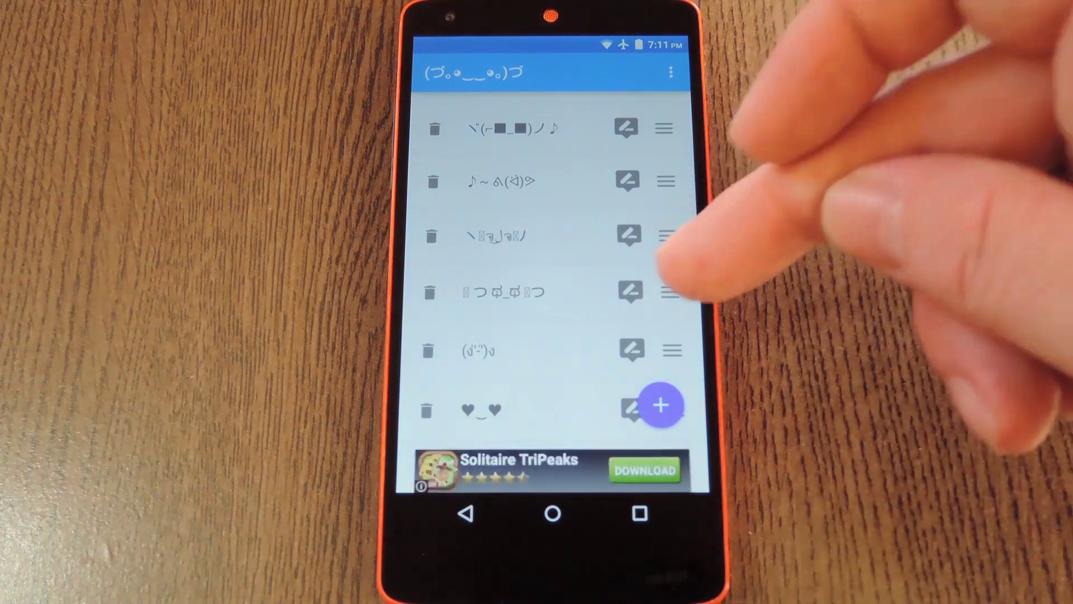
pyautogui.moveTo(671, 291)
pyautogui.mouseDown()
pyautogui.moveTo(667, 108)
pyautogui.moveTo(664, 126)
pyautogui.mouseUp()
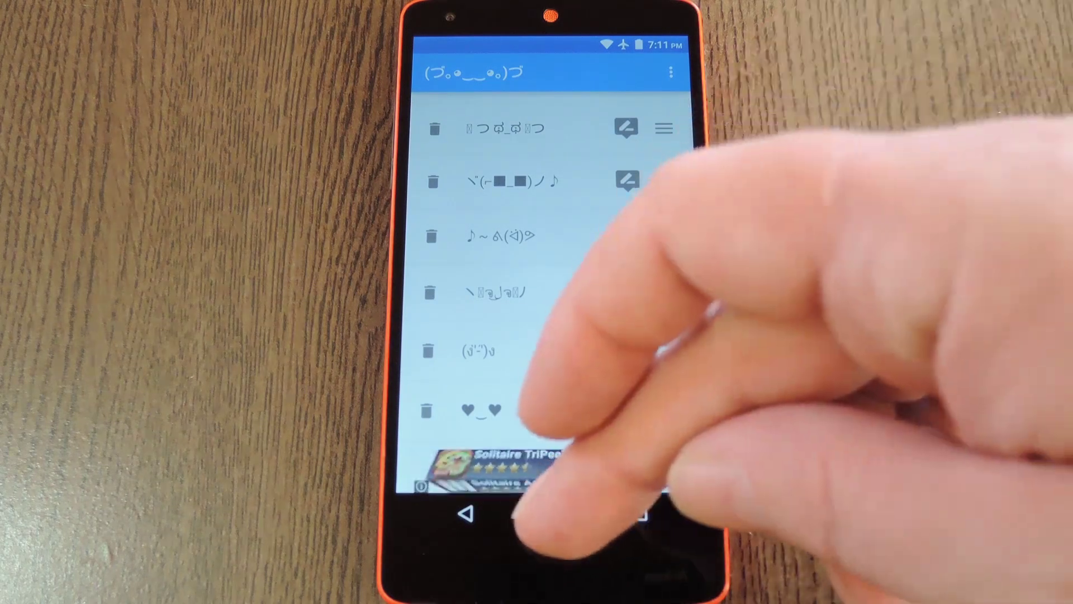
pyautogui.click(552, 513)
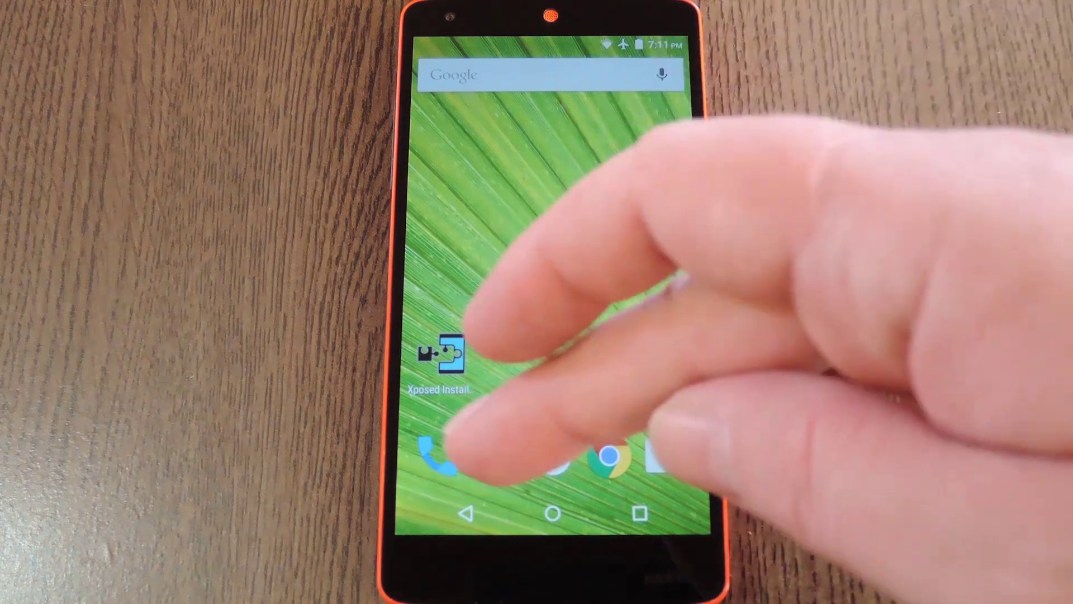
# Insert a kaomoji from Google Keyboard's :-) tab into the Gadget Hacks Hangouts message
pyautogui.click(495, 455)
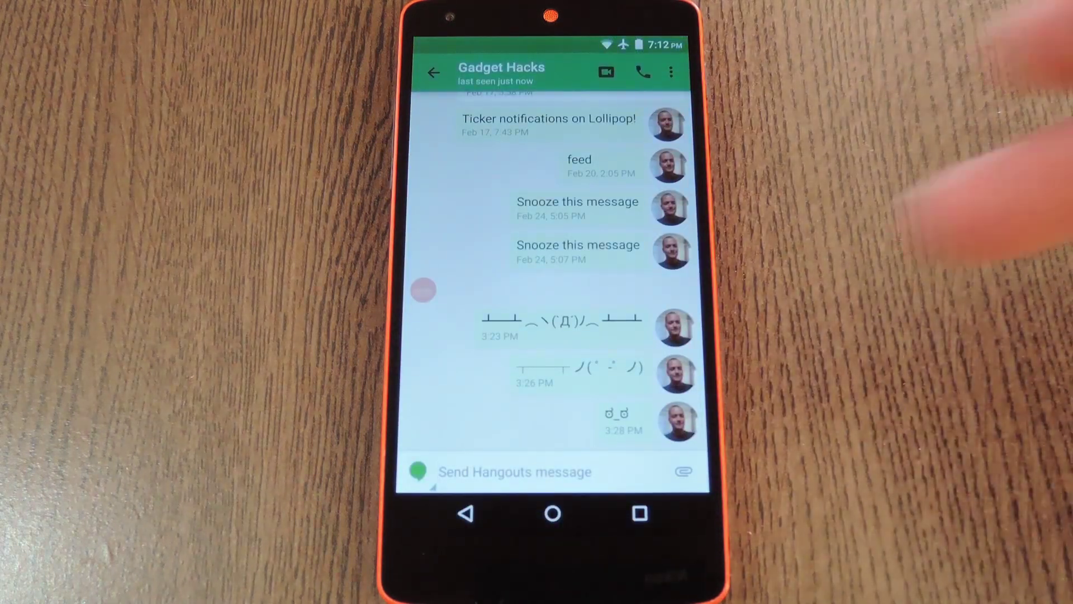
pyautogui.click(545, 471)
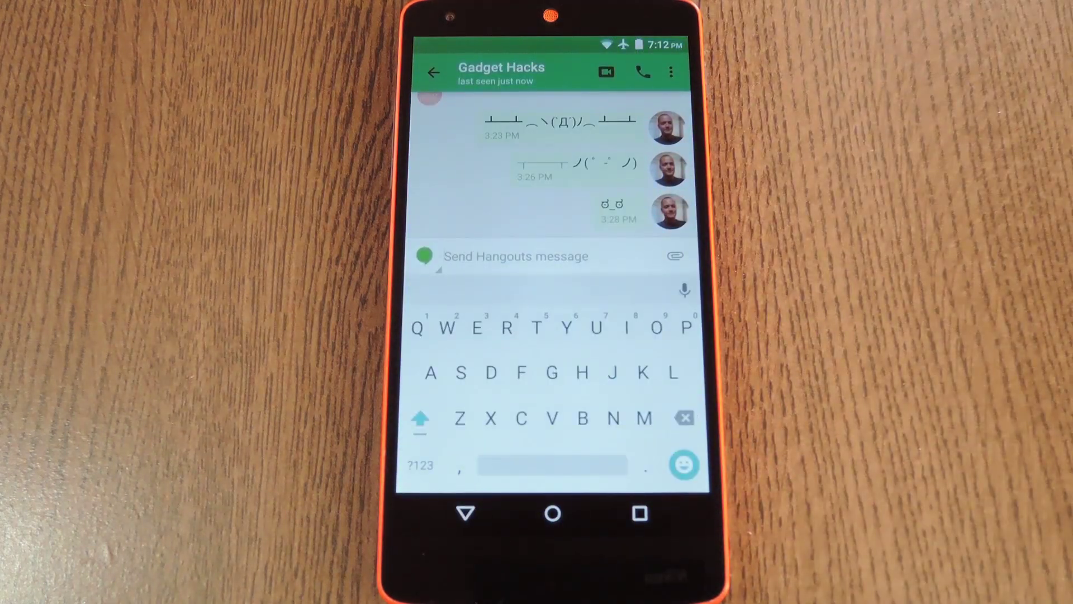
pyautogui.click(684, 464)
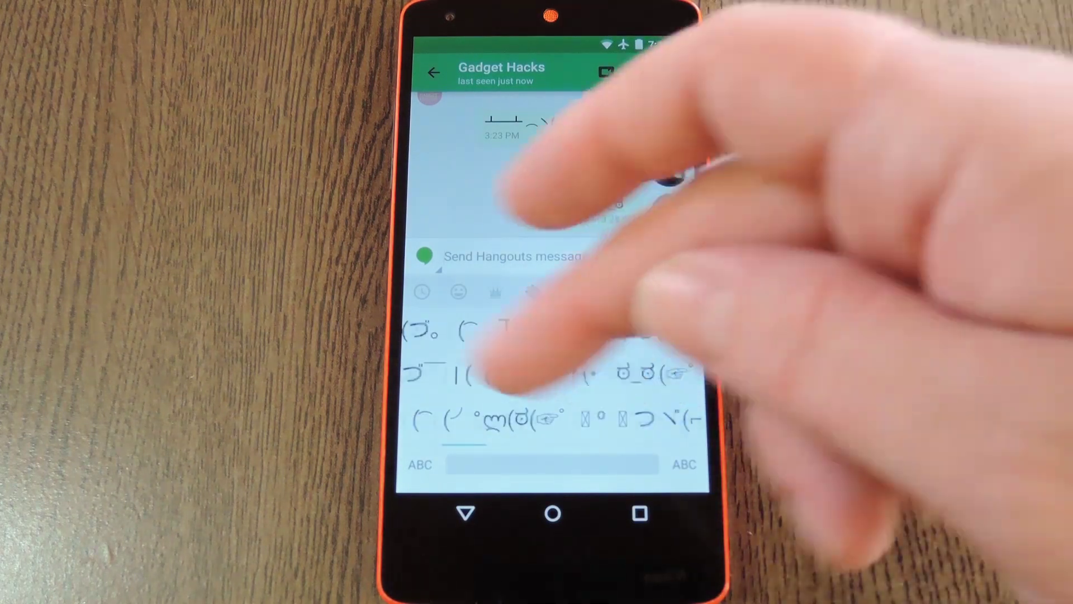
pyautogui.moveTo(494, 377); pyautogui.dragTo(420, 377)
pyautogui.moveTo(611, 384); pyautogui.dragTo(436, 383)
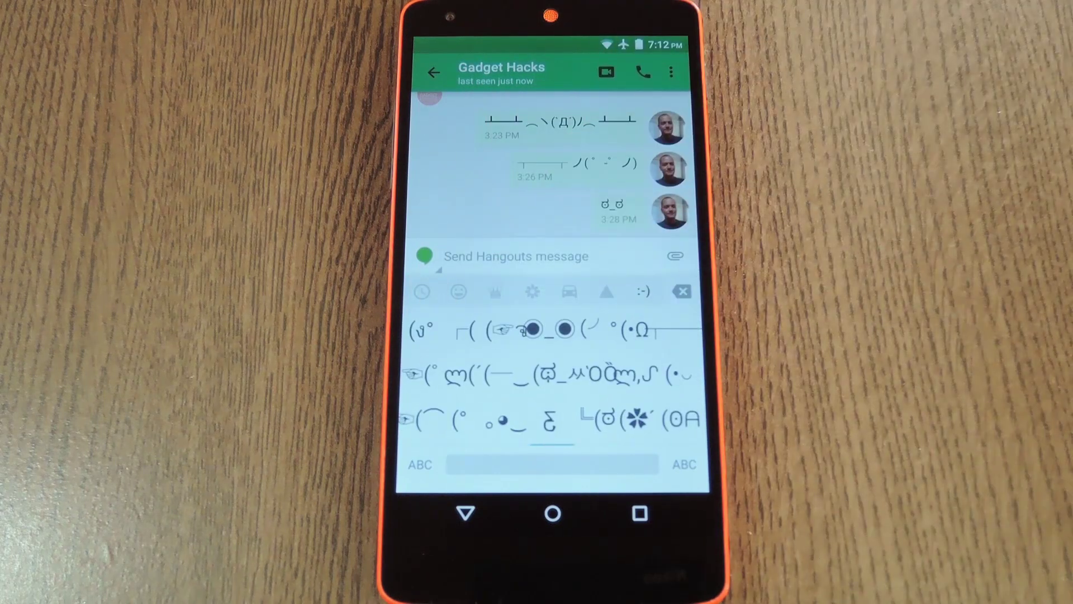
pyautogui.click(600, 375)
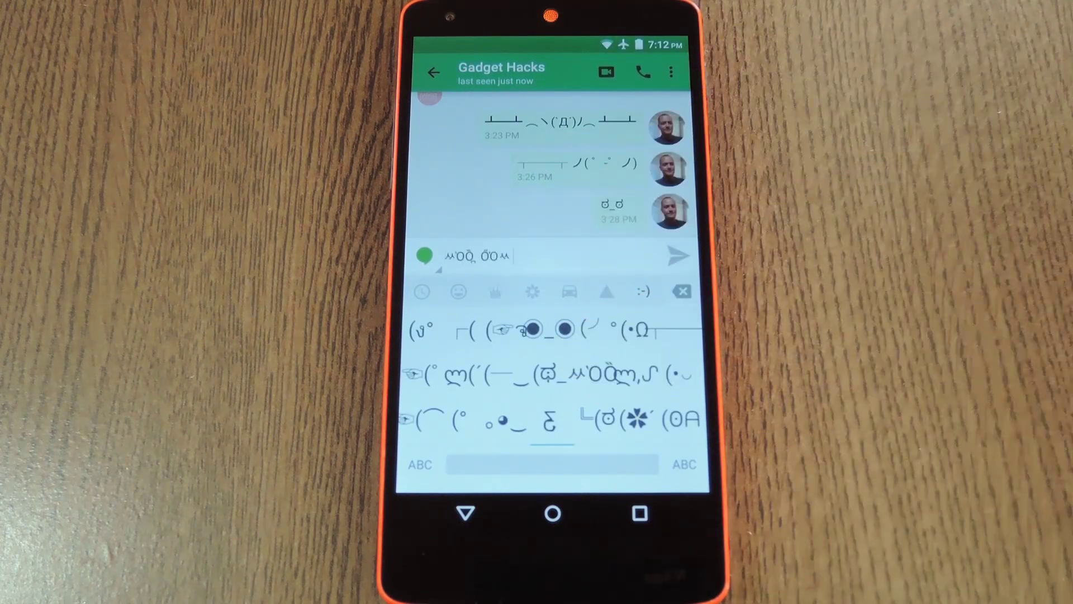